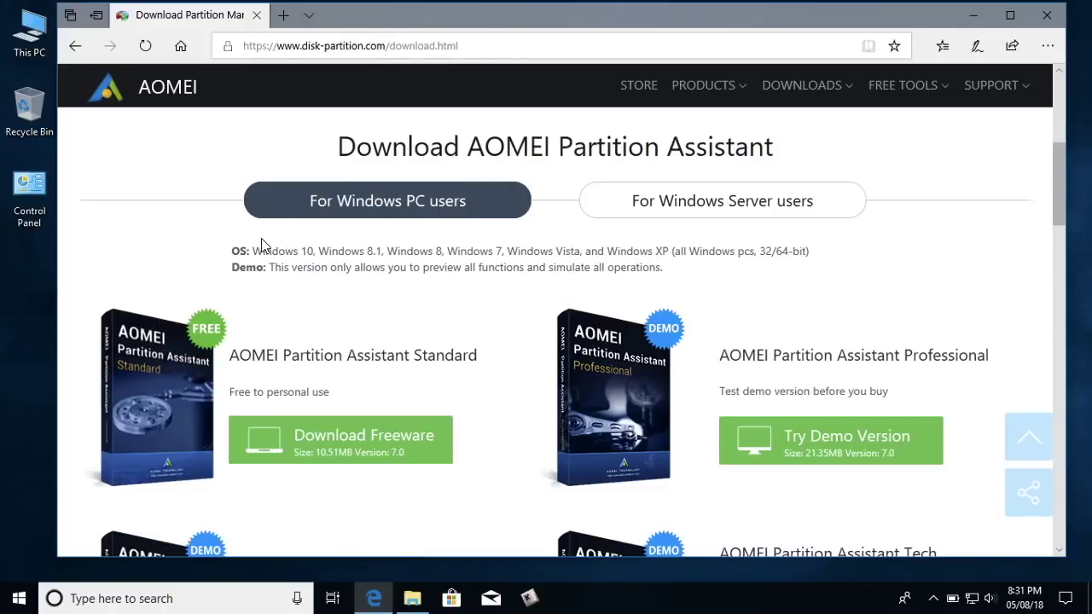
- Open the freeware download prompt for AOMEI Partition Assistant Standard on the download page
scroll(262, 245, down, 1)
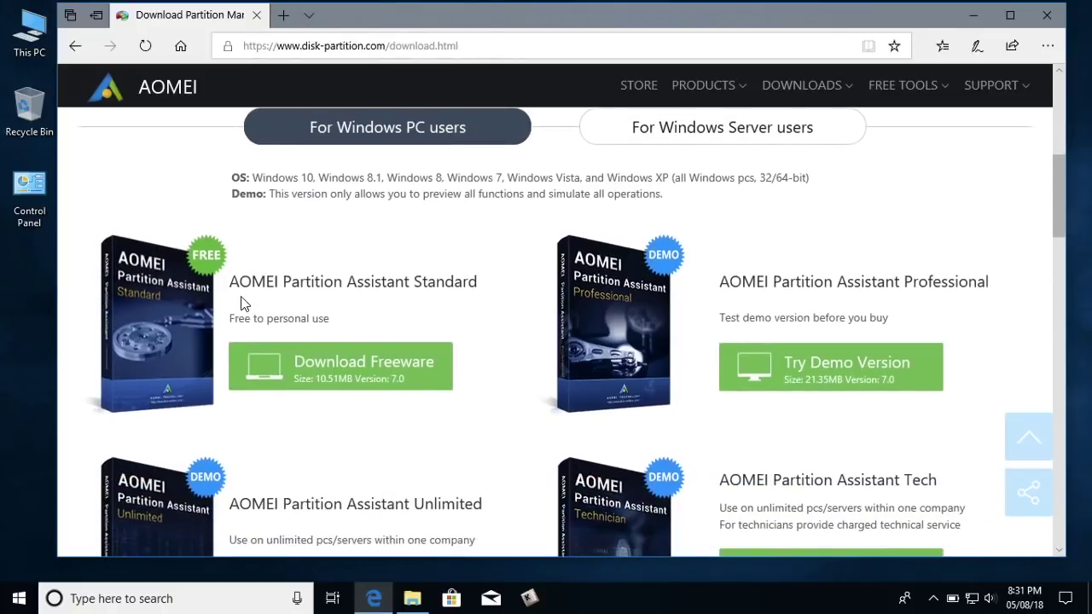
drag(229, 281, 485, 280)
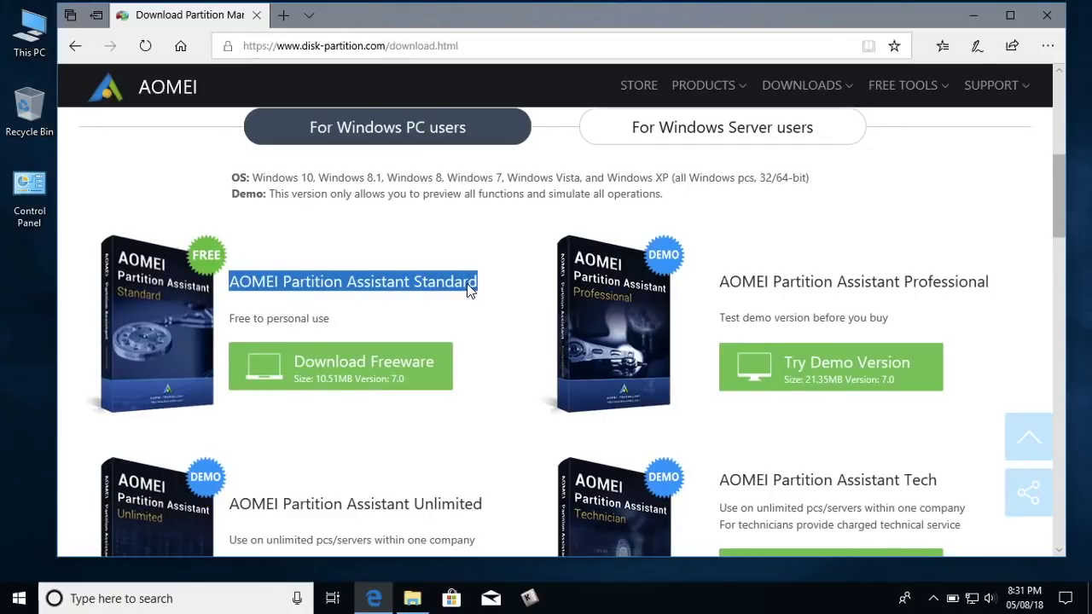
click(468, 288)
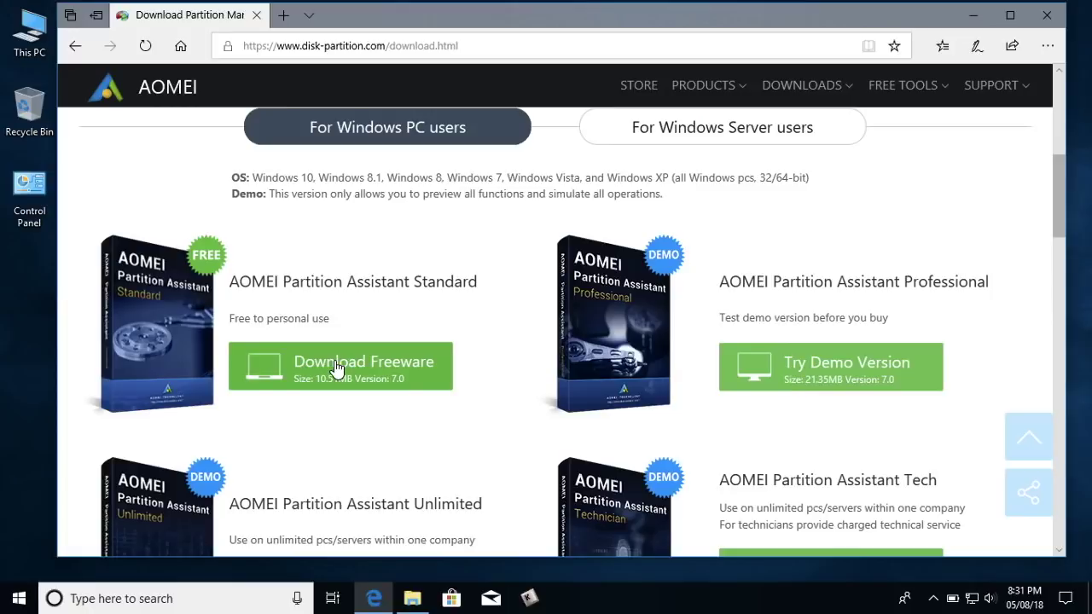
click(337, 367)
click(415, 296)
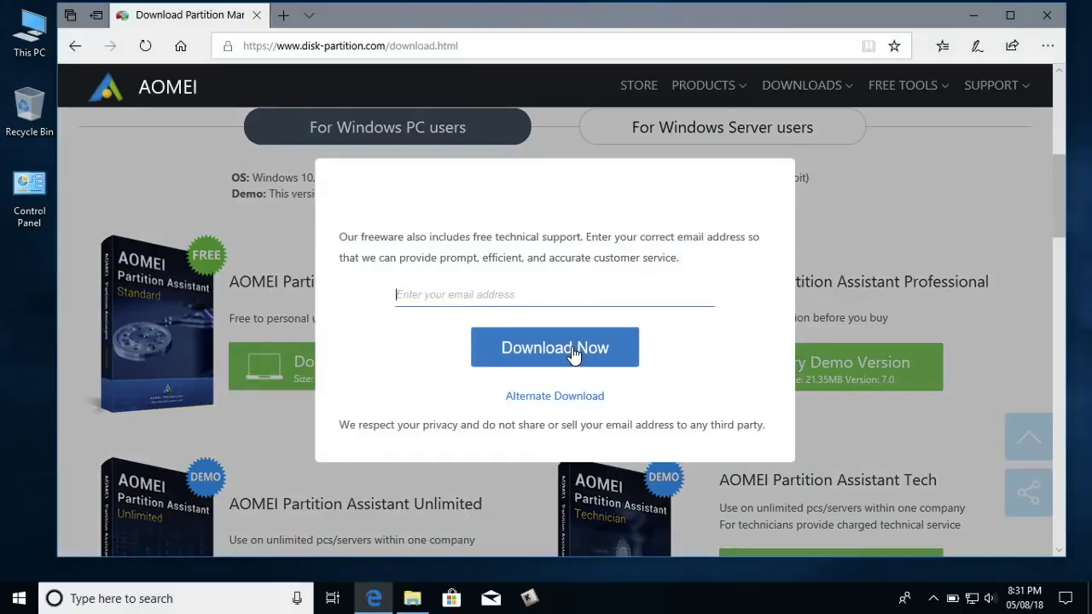
- Minimise the browser and run the PAssist_Std installer from the Downloads folder
click(973, 14)
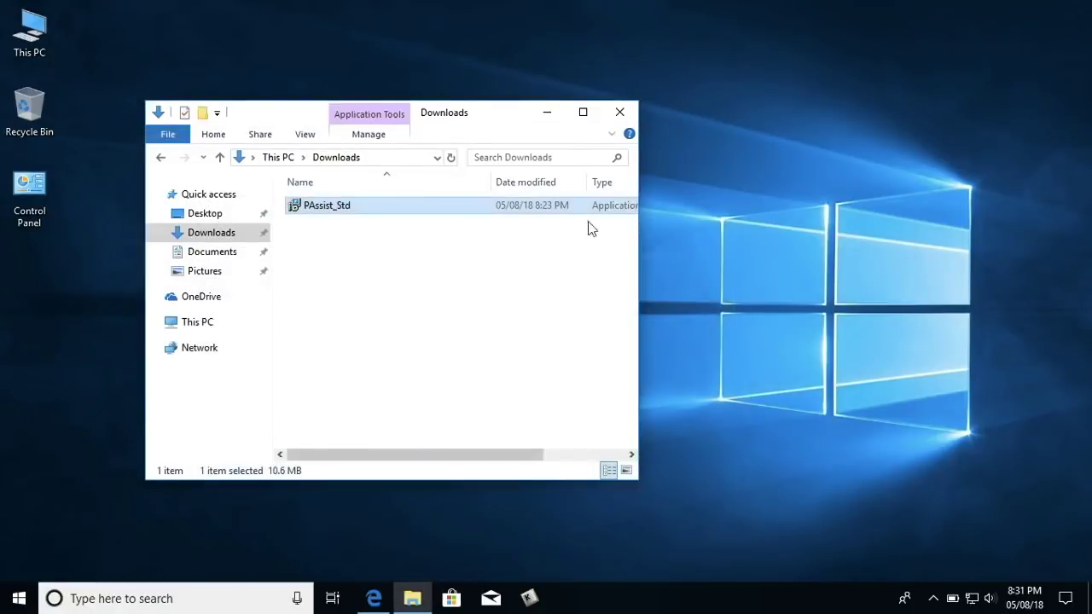
click(463, 281)
drag(443, 114, 534, 97)
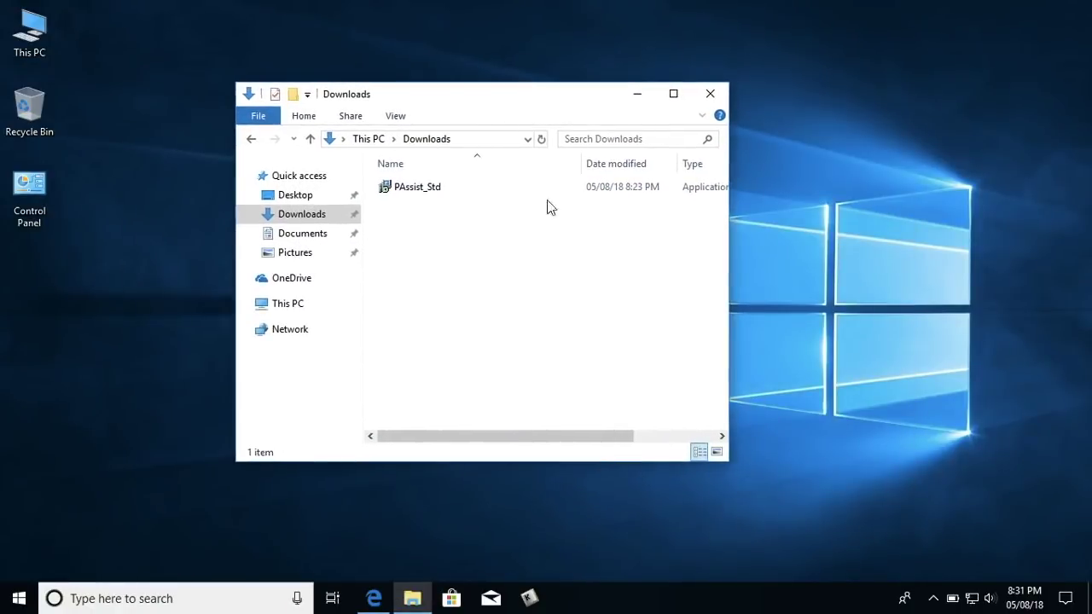
double_click(414, 187)
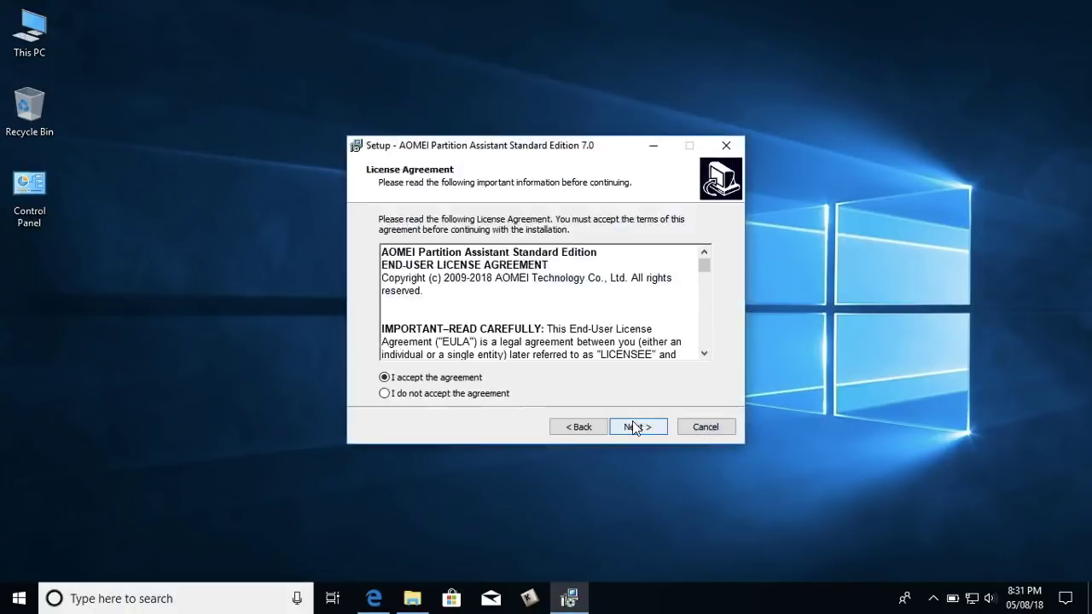
- Install AOMEI Partition Assistant Standard Edition 7.0, accepting the license agreement and creating only a desktop icon
click(632, 428)
click(632, 429)
click(630, 430)
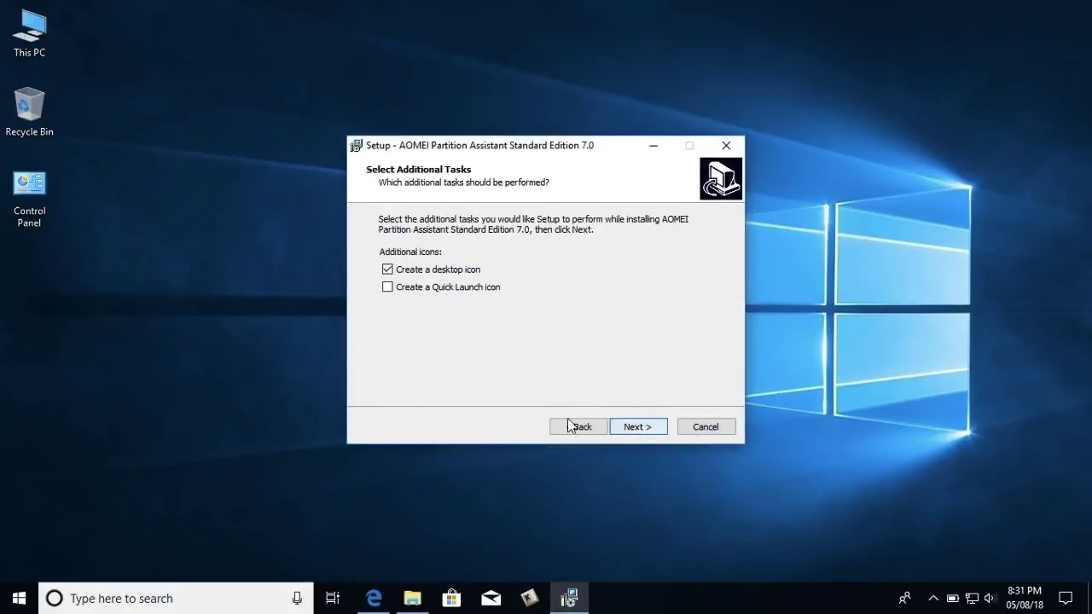
click(640, 428)
click(640, 427)
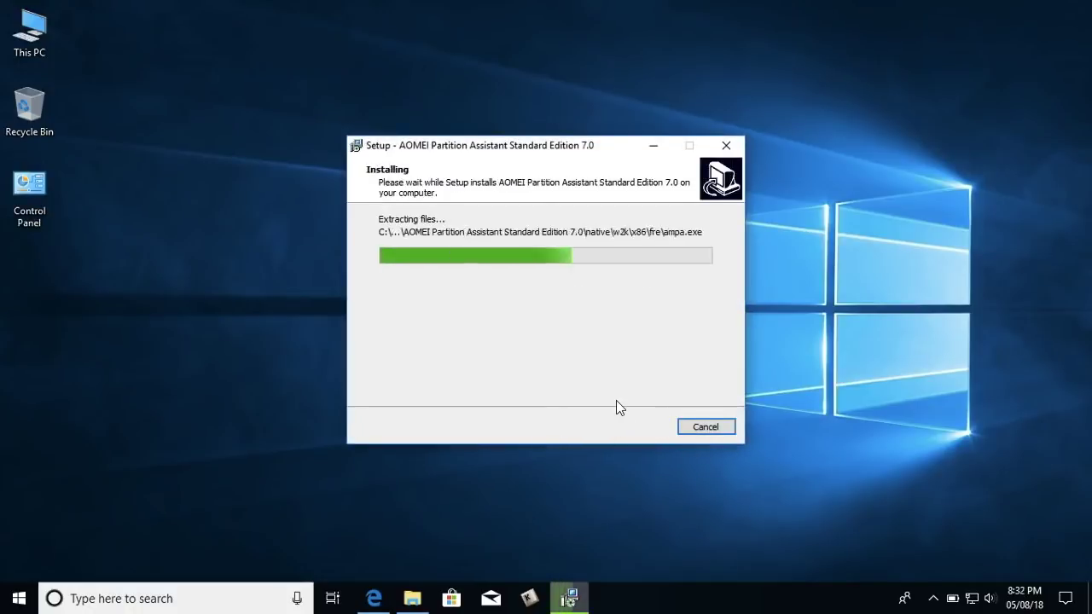
click(532, 304)
click(631, 427)
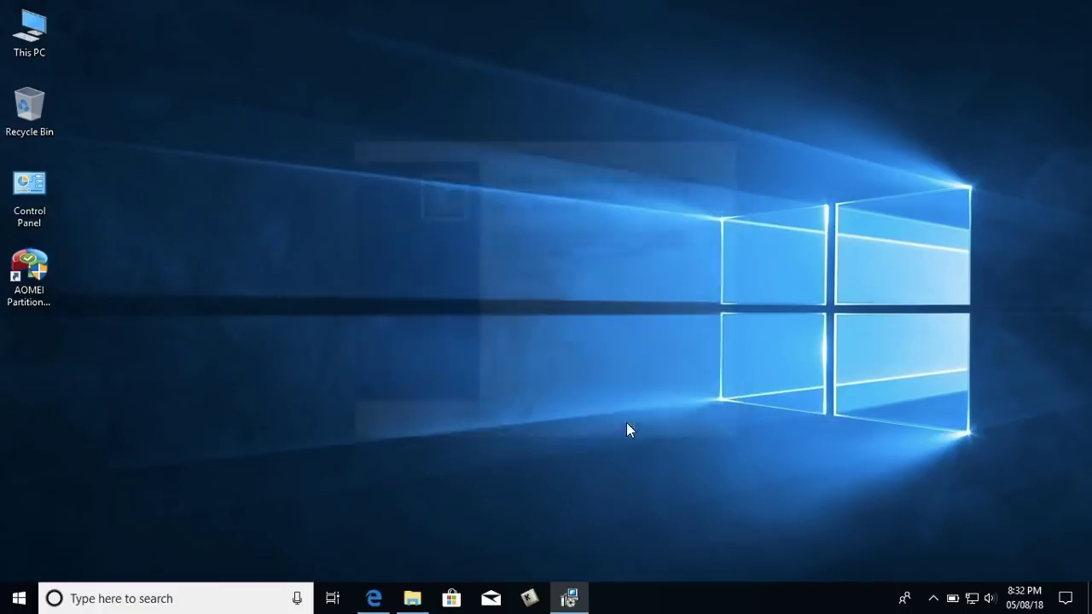
- Launch AOMEI Partition Assistant and allow it to make changes to the device
key(super+e)
click(445, 223)
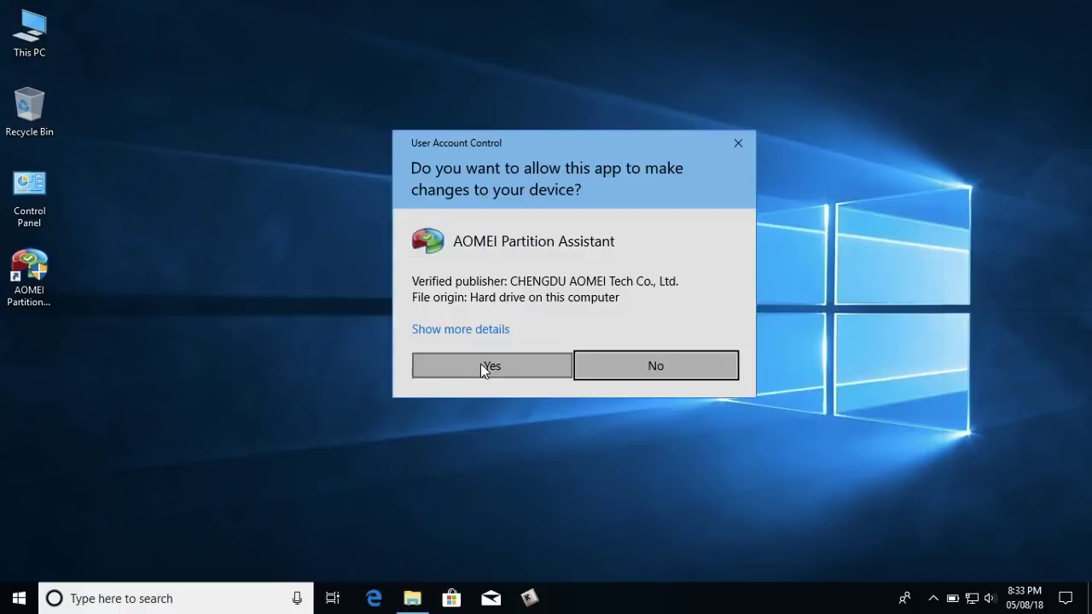
click(480, 363)
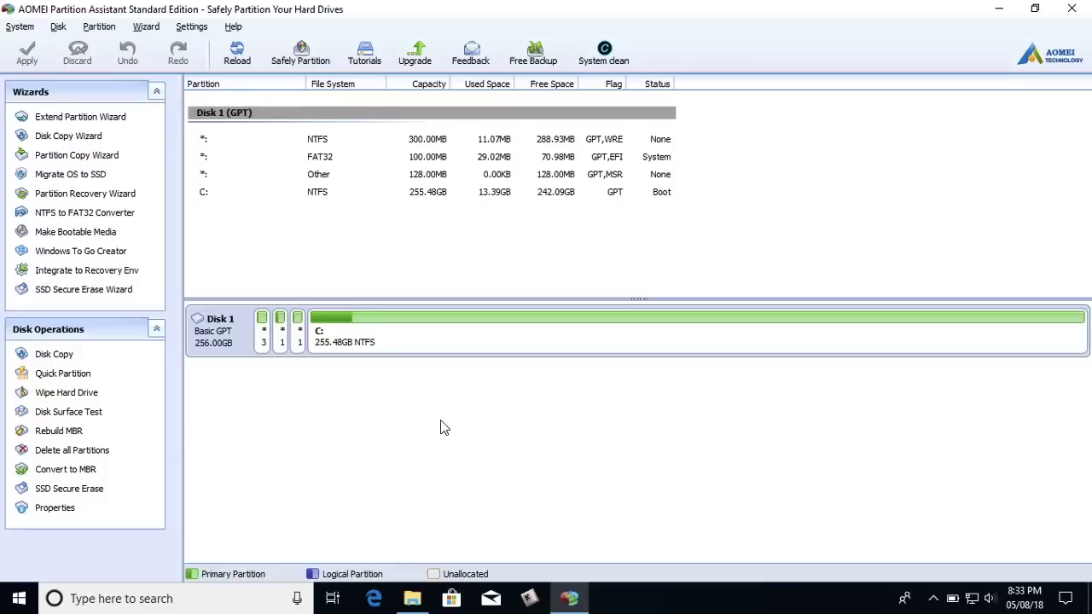
- Review each partition on Disk 1 and check the C: drive's capacity in File Explorer
click(313, 141)
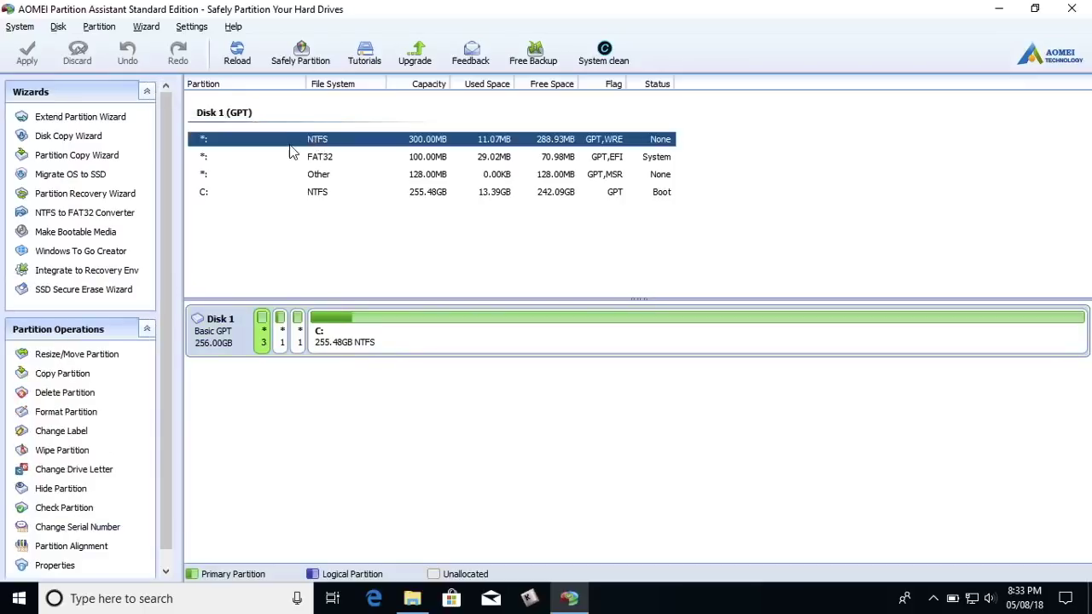
click(280, 157)
click(275, 176)
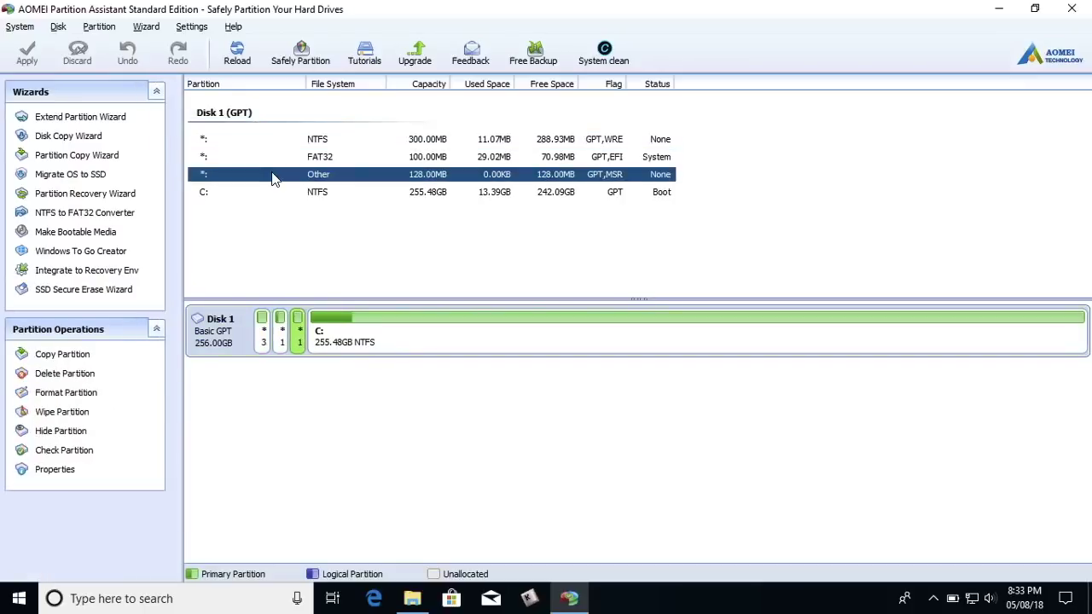
click(320, 196)
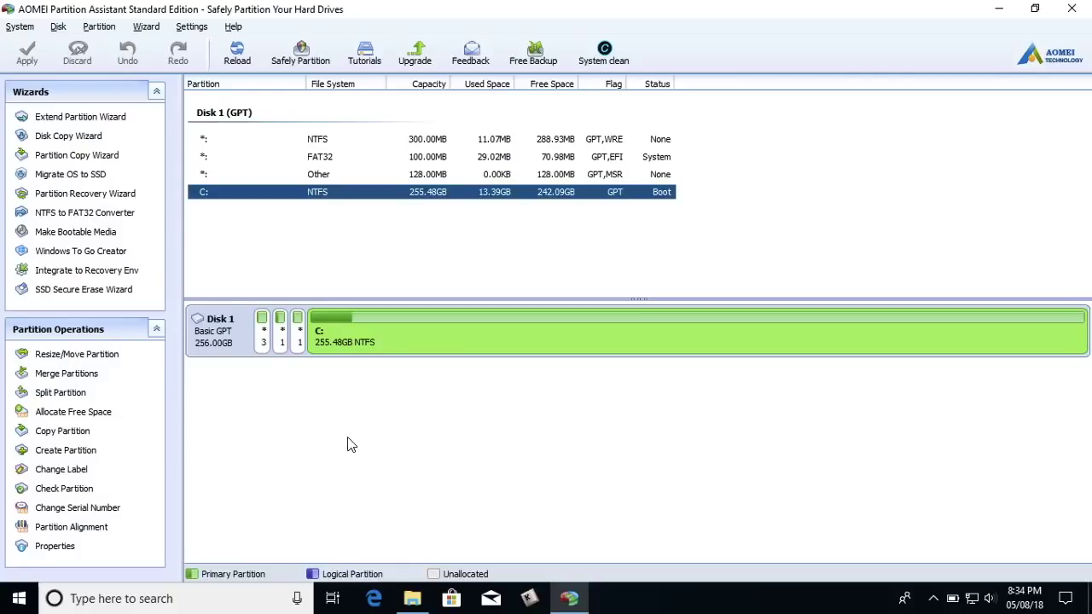
click(365, 340)
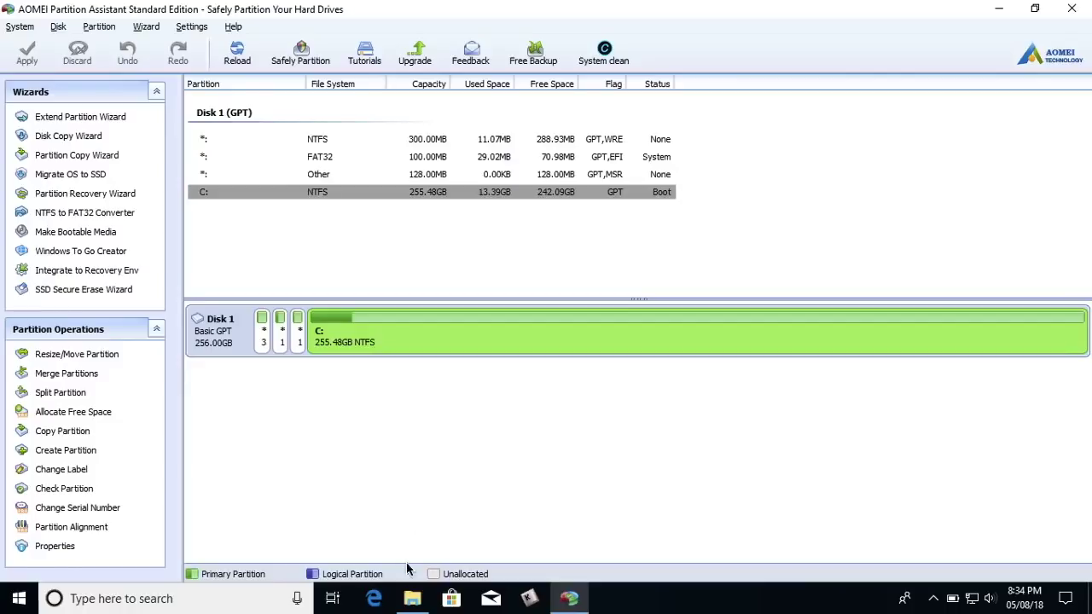
click(412, 598)
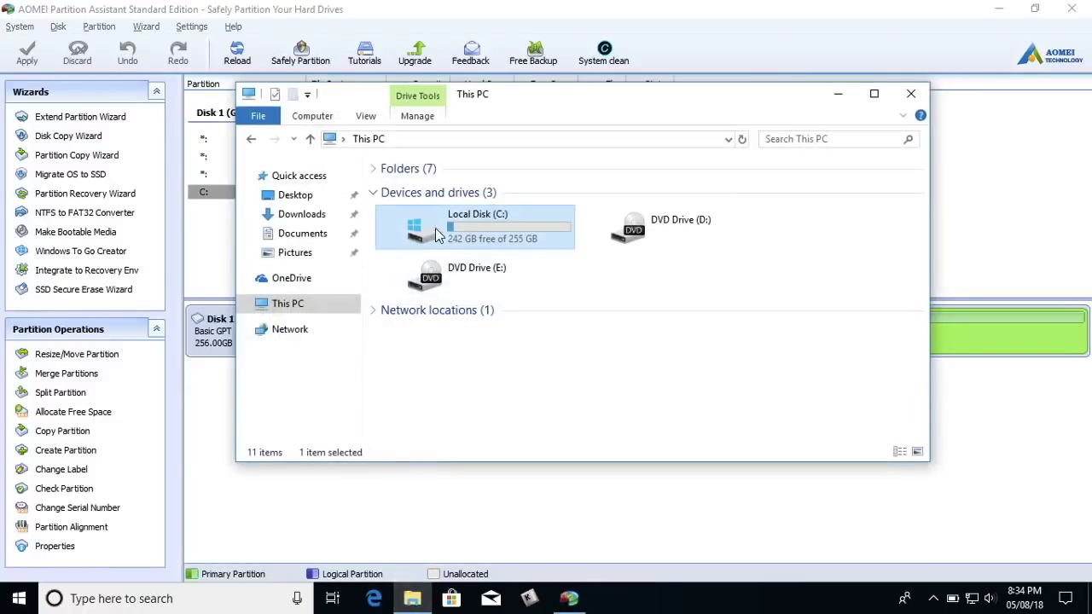
key(alt+F4)
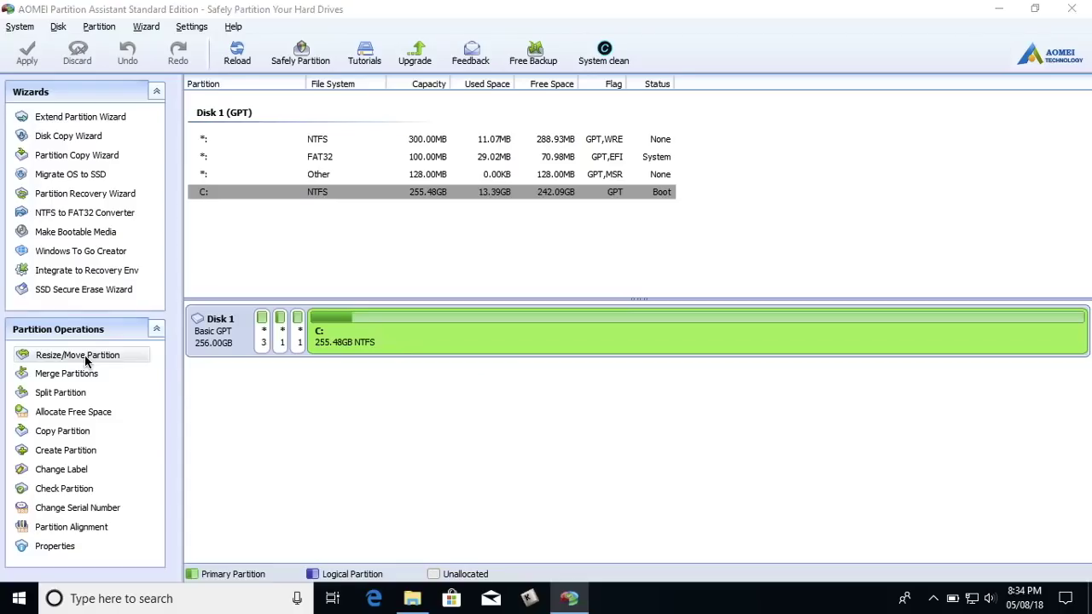
- Resize the C: partition to 245.48 GB to leave unallocated space after it
click(135, 235)
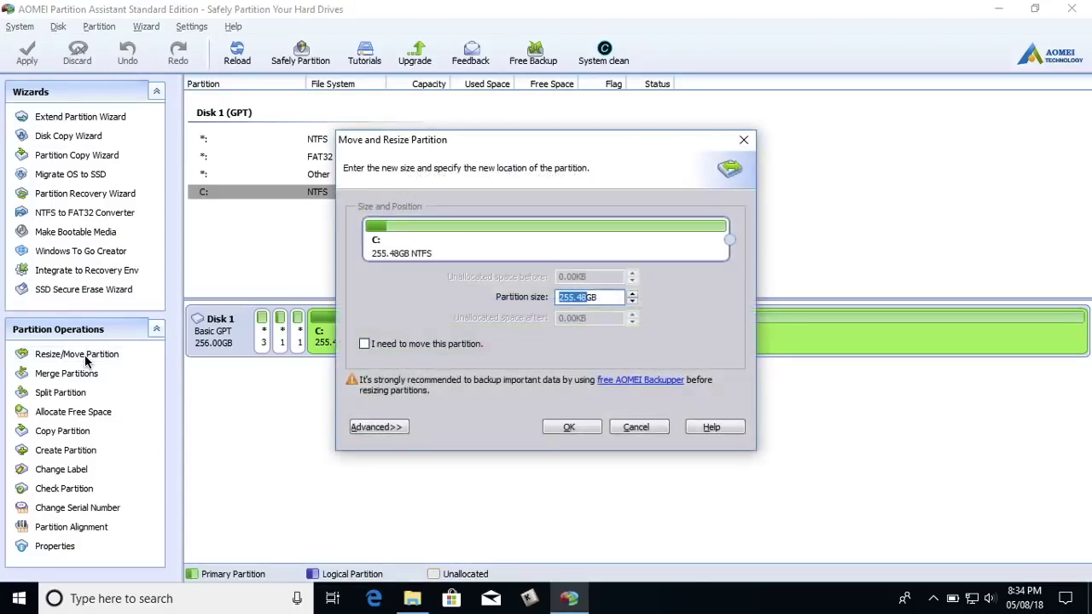
mouse_move(498, 142)
mouse_down()
mouse_move(515, 146)
mouse_move(498, 150)
mouse_up()
click(578, 301)
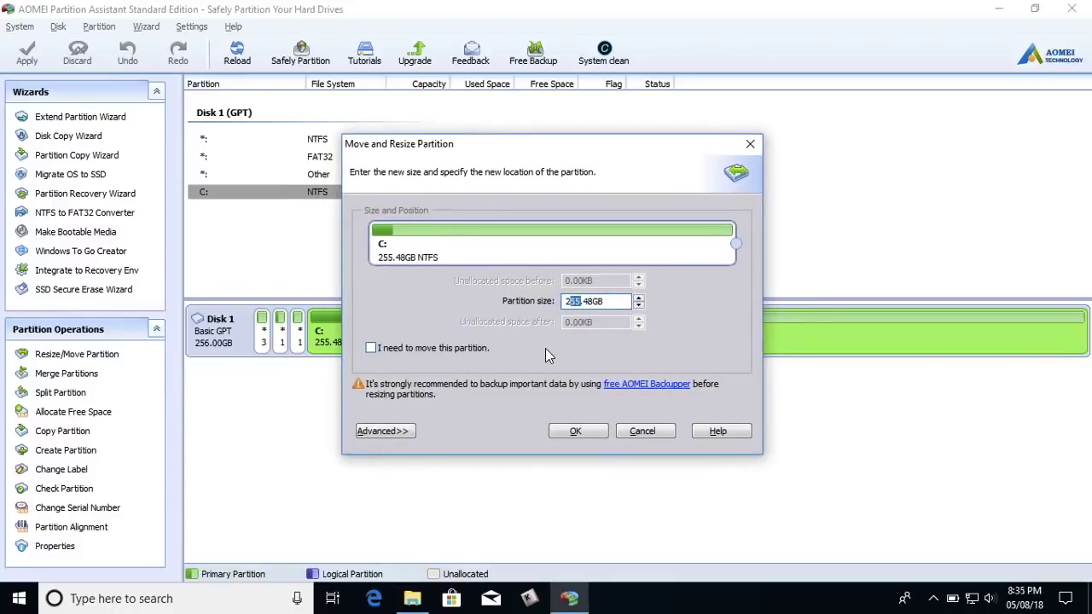
text(45)
click(576, 433)
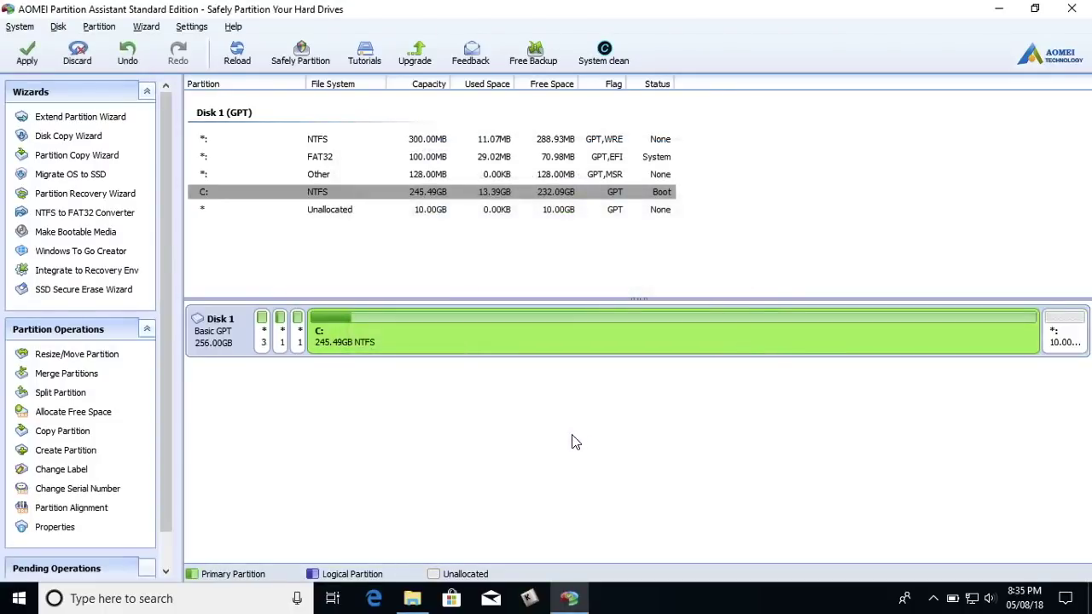
- Create a 9.99 GB NTFS partition with drive letter F: in the unallocated space on Disk 1
click(350, 214)
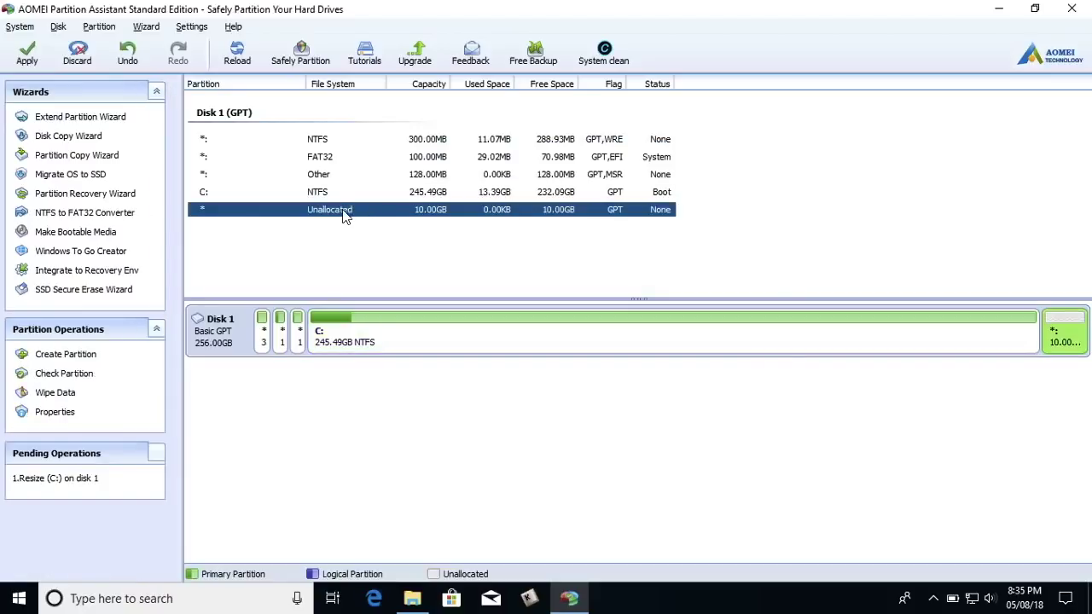
click(332, 194)
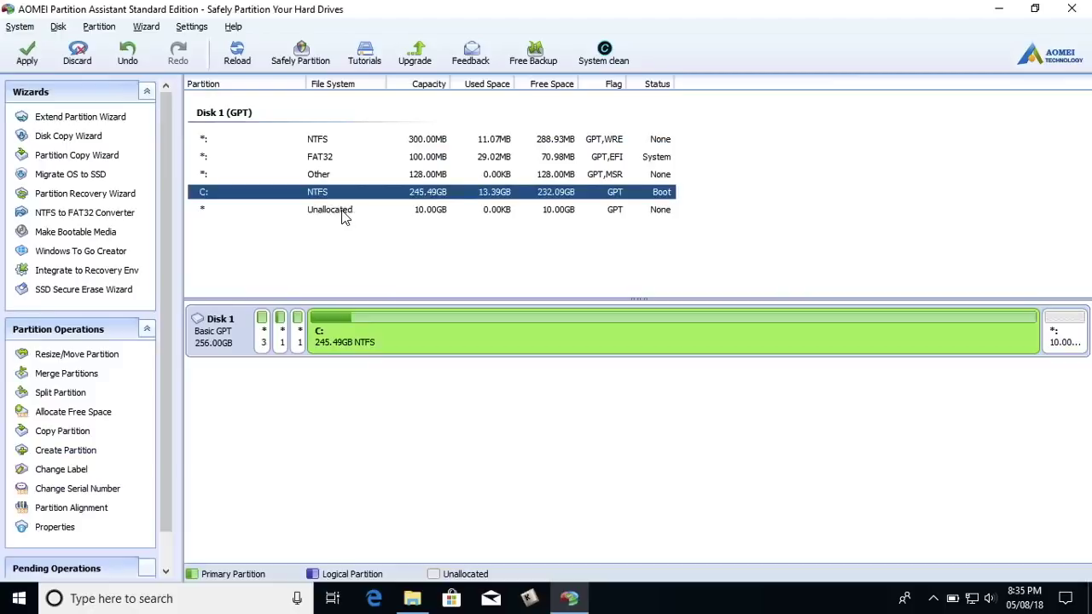
click(334, 215)
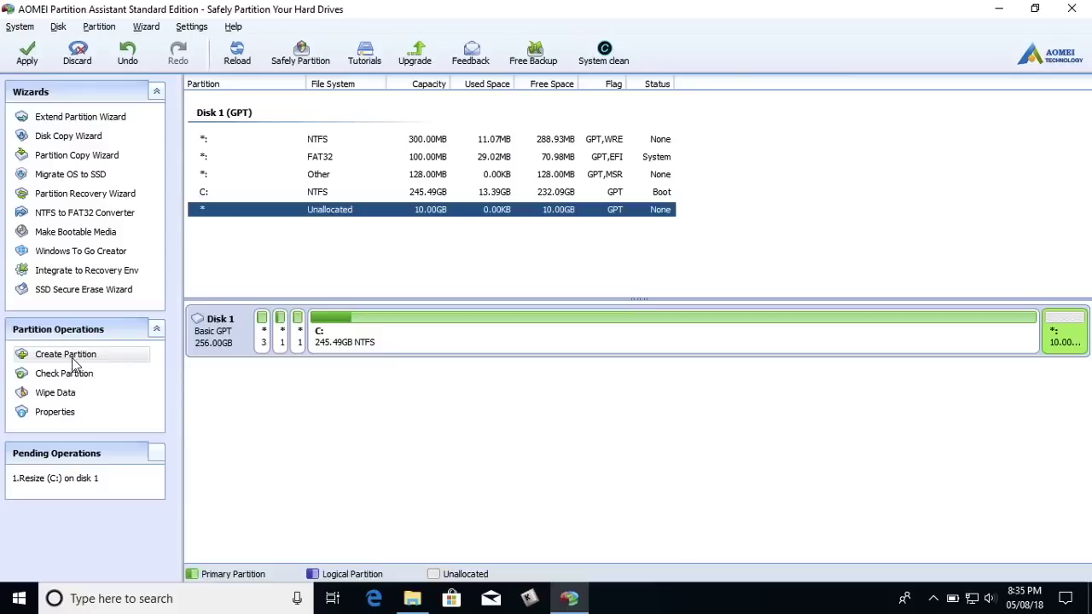
click(115, 362)
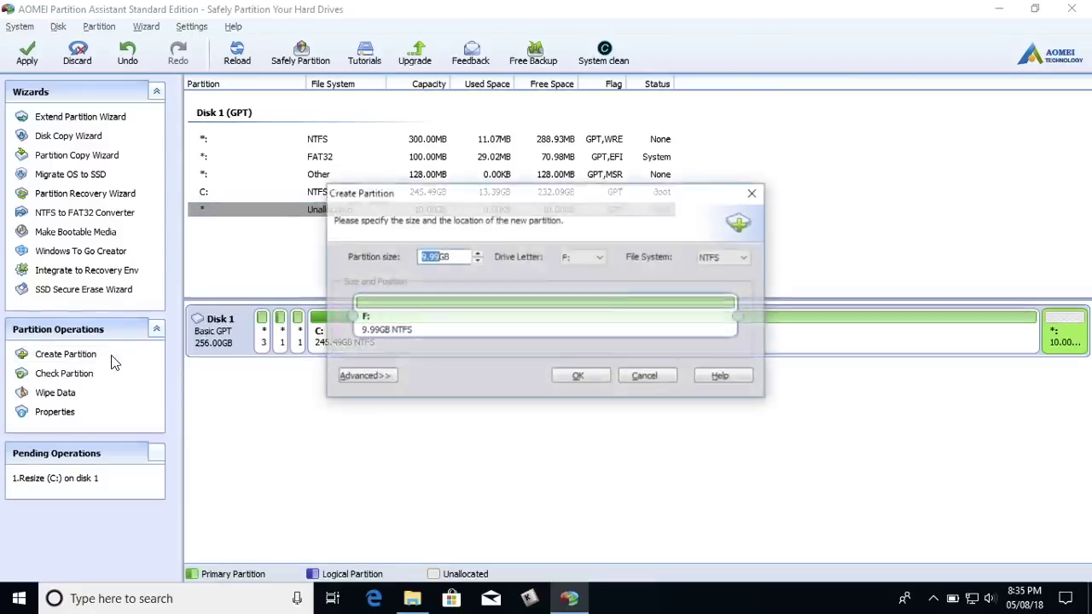
click(574, 259)
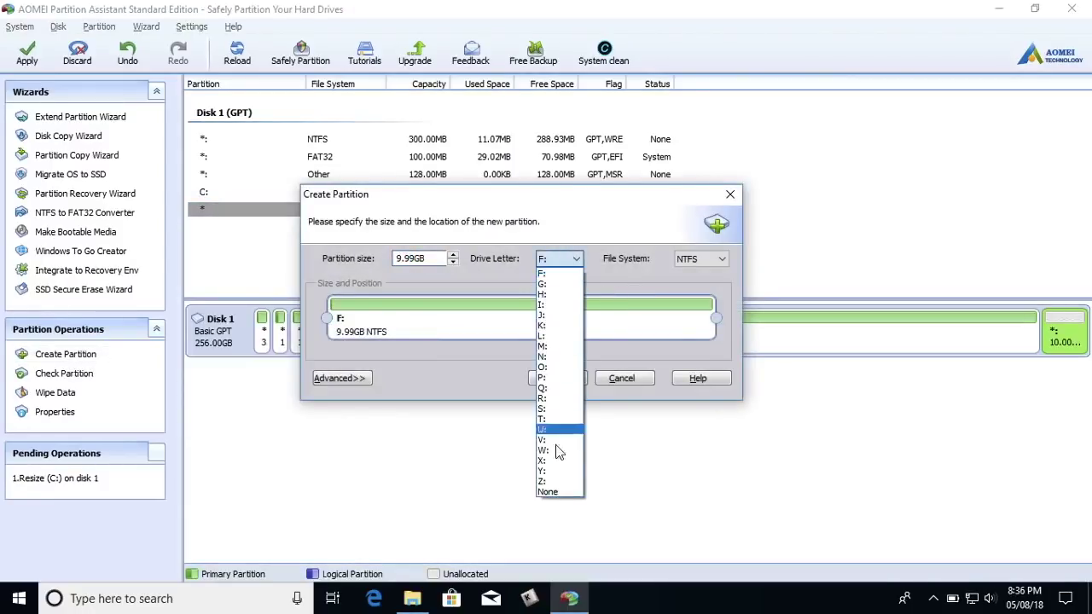
click(545, 239)
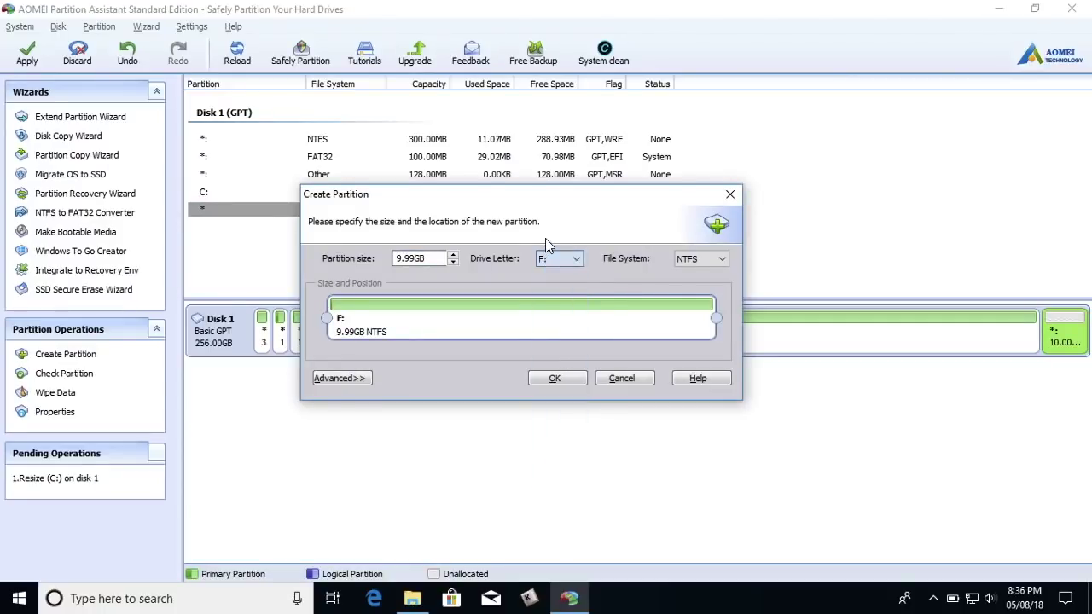
click(695, 262)
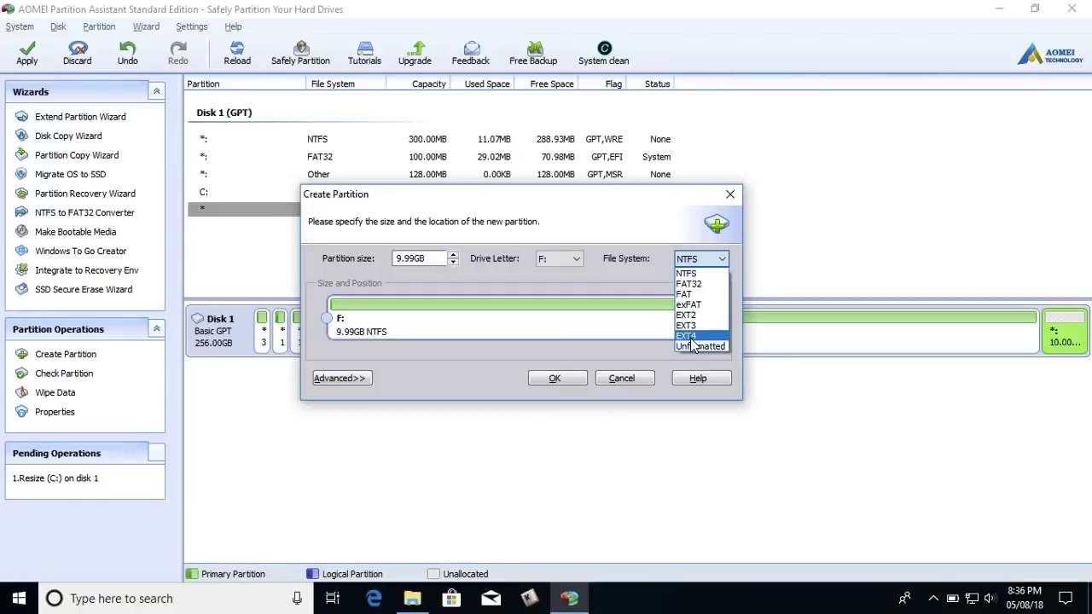
click(669, 243)
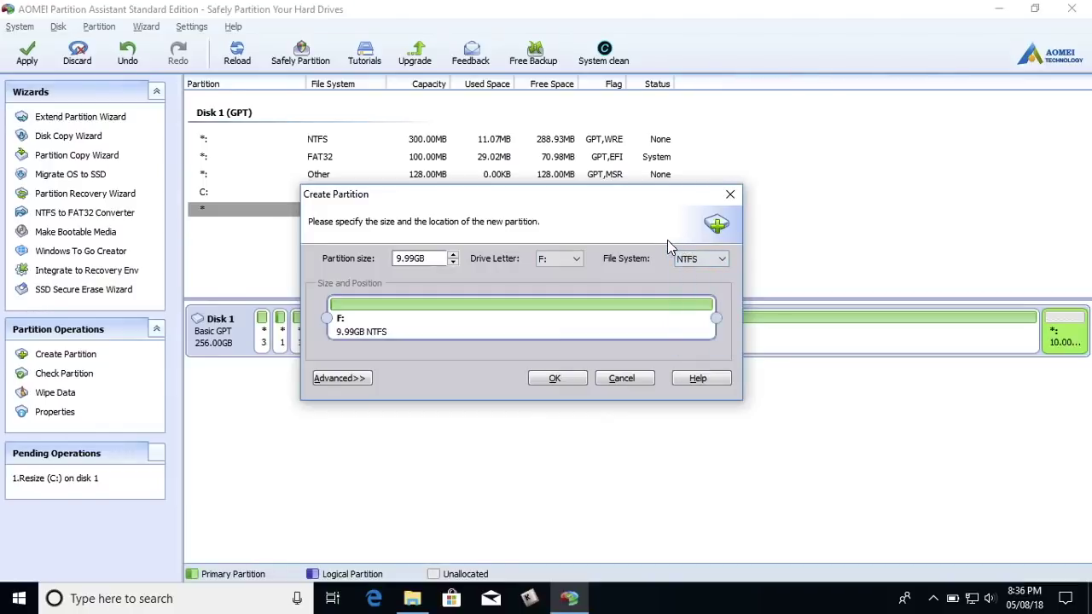
key(Return)
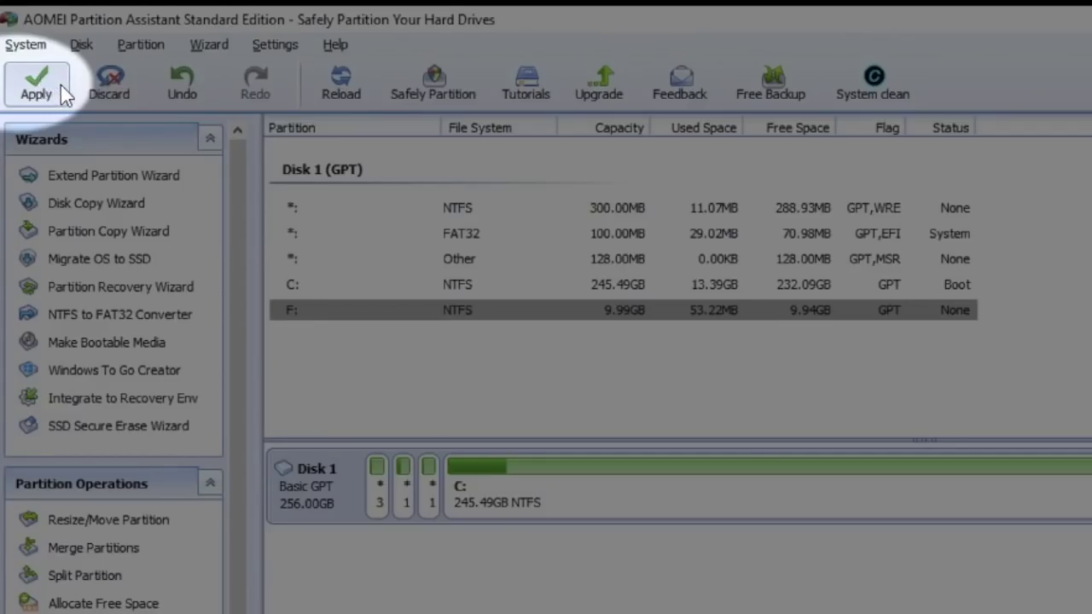
- Apply the pending resize and create operations, checking partitions before execution and entering Windows PE mode to perform them
click(61, 85)
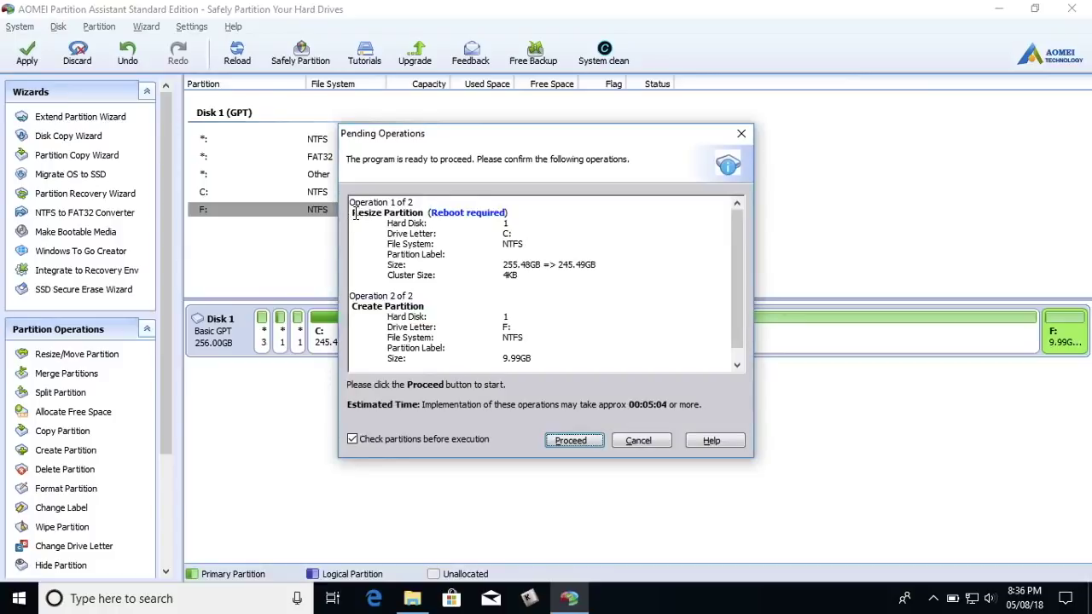
drag(352, 214, 499, 385)
click(559, 347)
scroll(563, 284, up, 1)
click(566, 440)
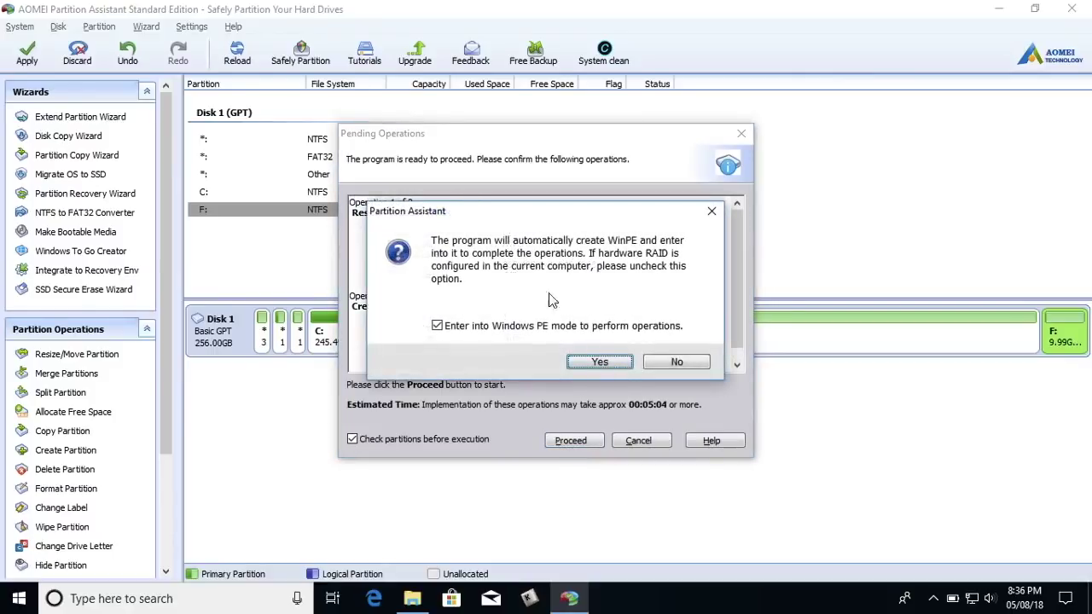
click(597, 362)
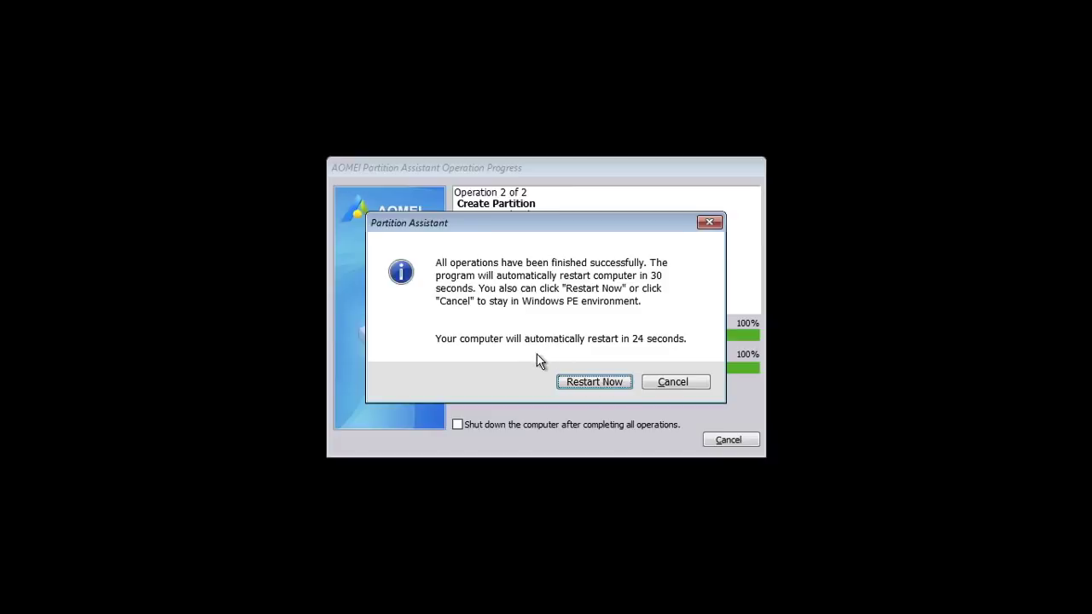
- Restart the computer and open File Explorer to check the drives in This PC
click(570, 382)
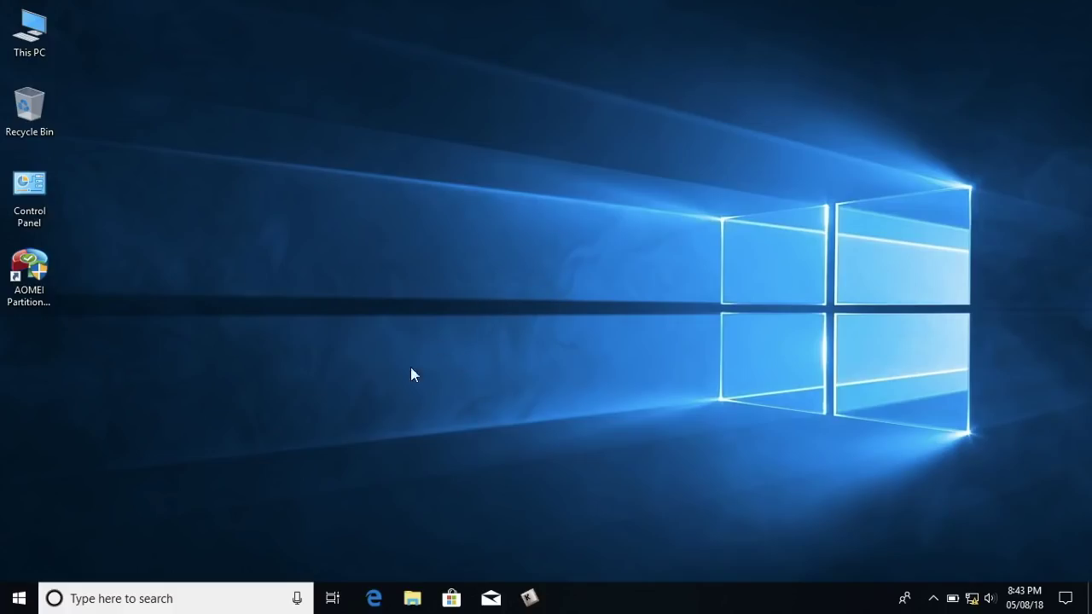
click(412, 599)
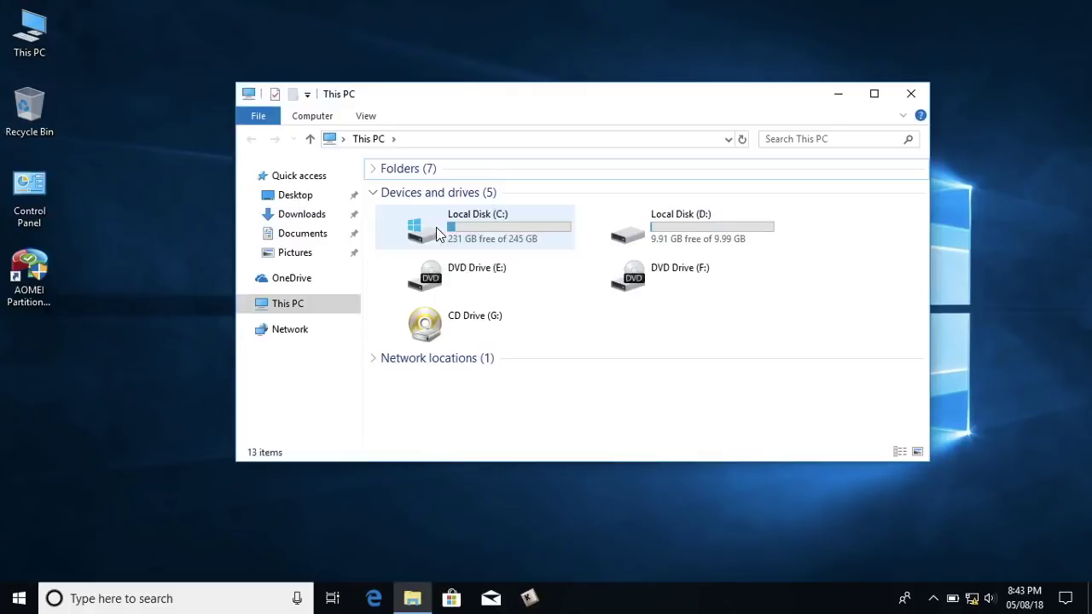
- Check the sizes of Local Disk (C:) and Local Disk (D:) in This PC, and open the D: drive to view its contents
click(435, 228)
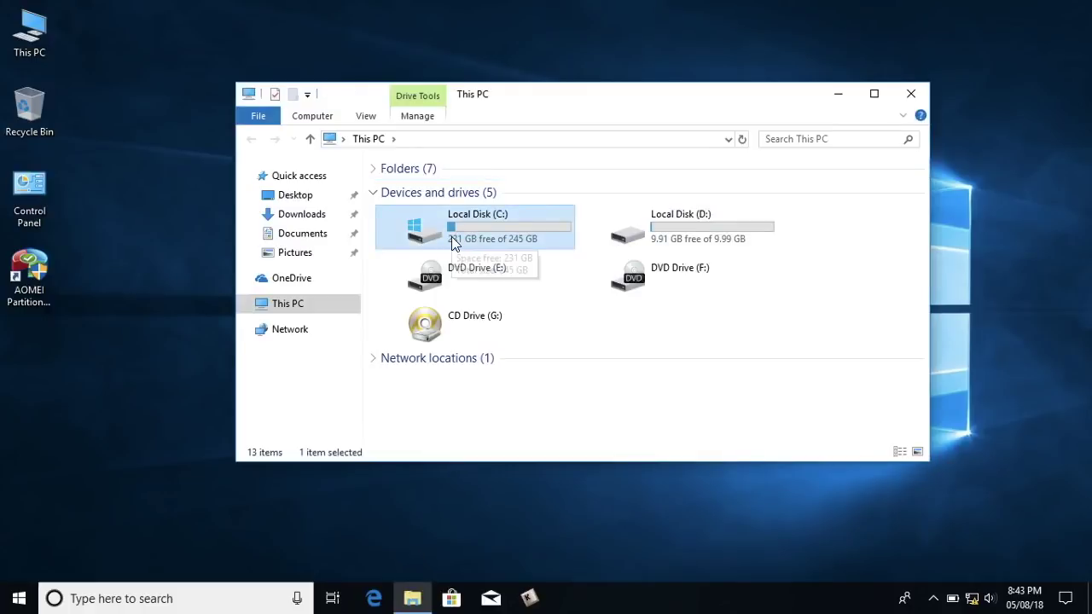
click(645, 239)
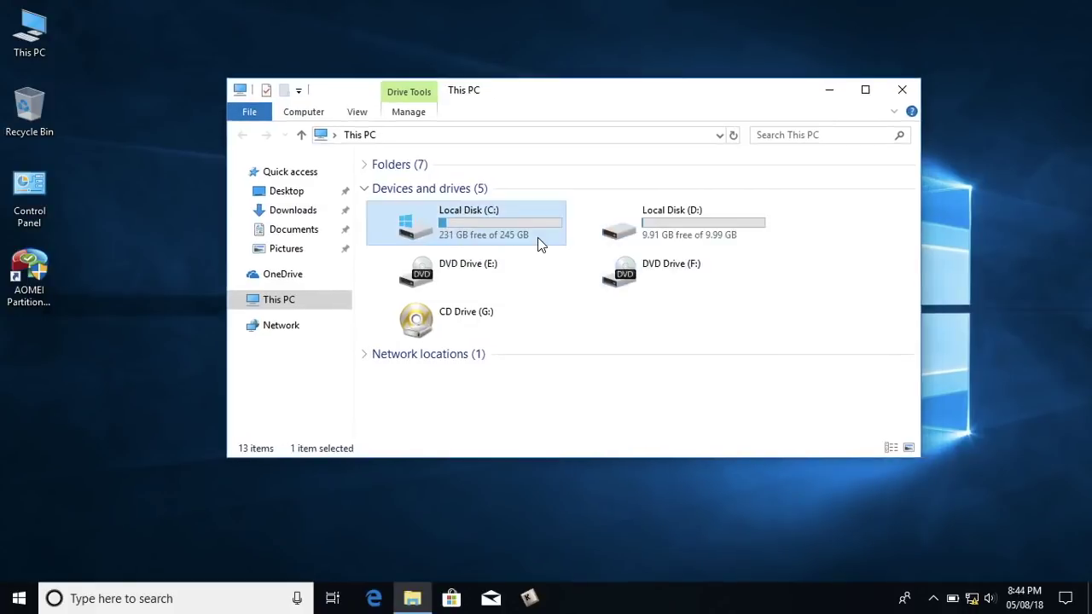
double_click(630, 224)
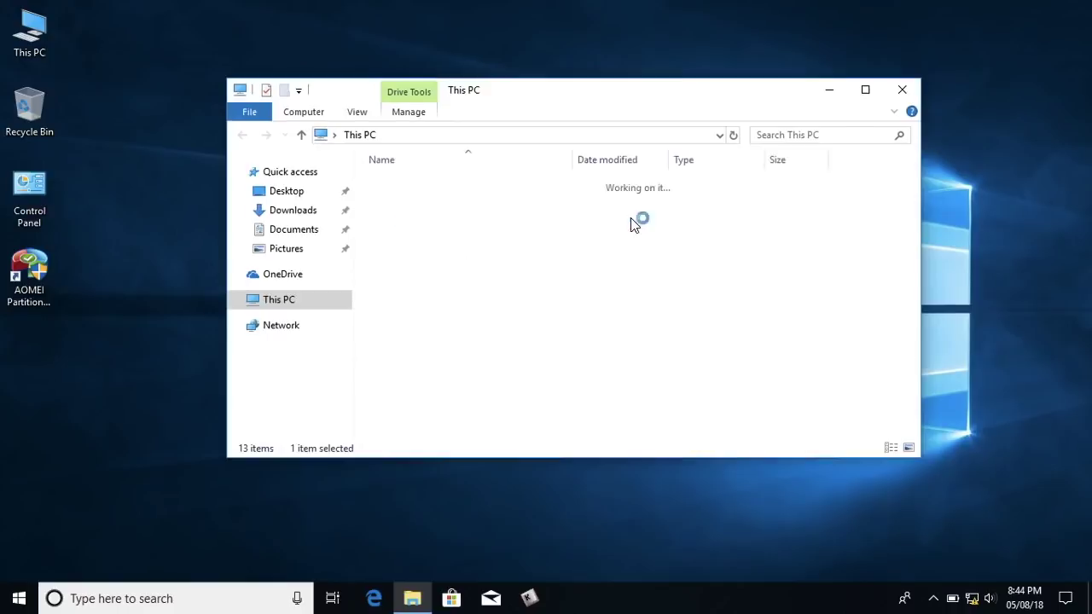
drag(662, 226, 599, 289)
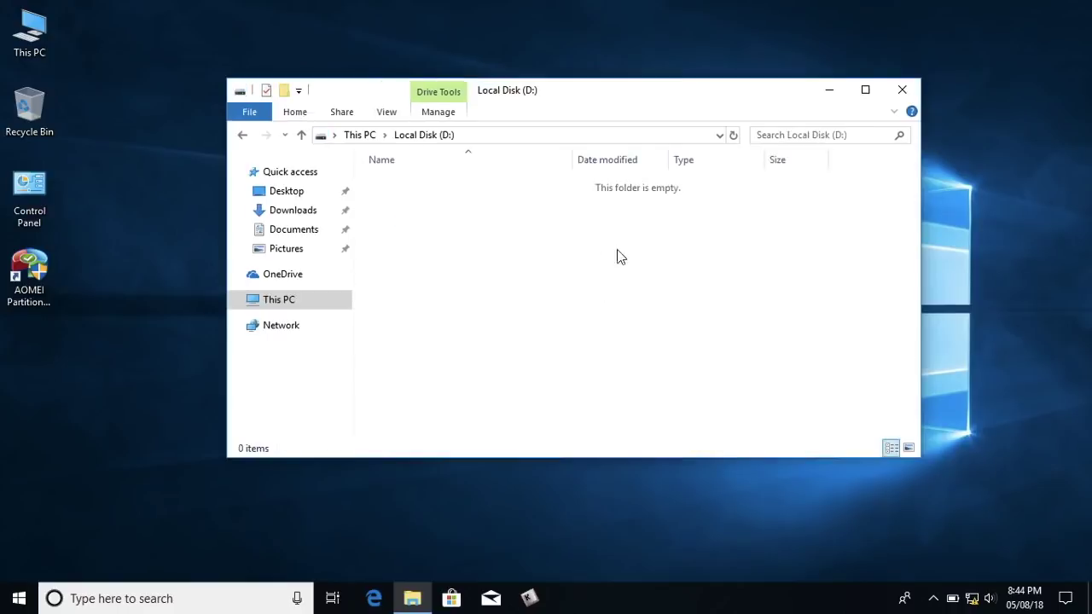
- Return to This PC and open Local Disk (C:) to check that its folders are intact
click(244, 136)
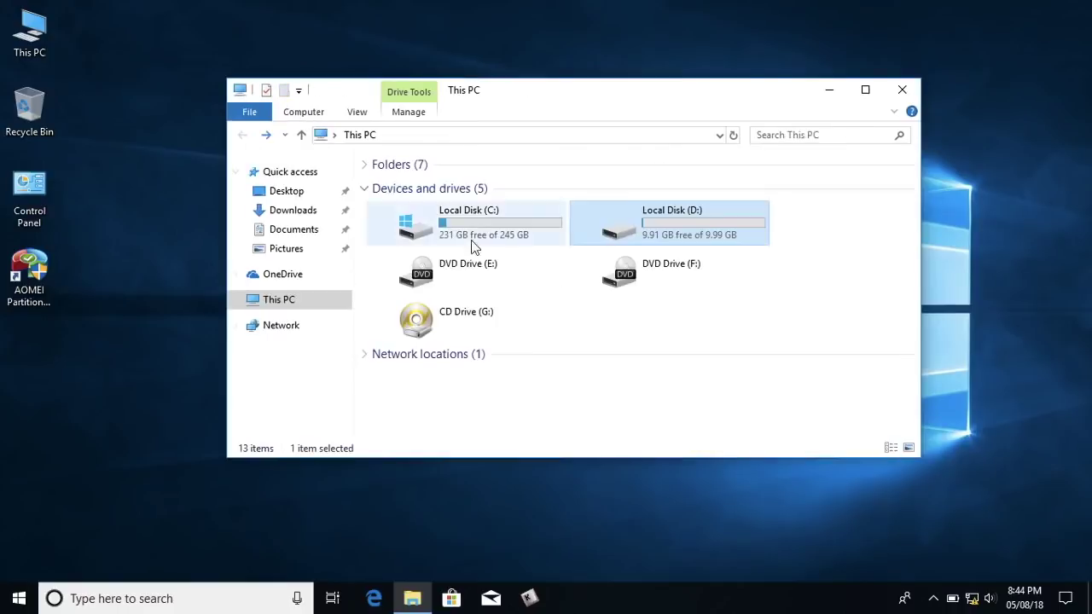
click(456, 231)
double_click(457, 231)
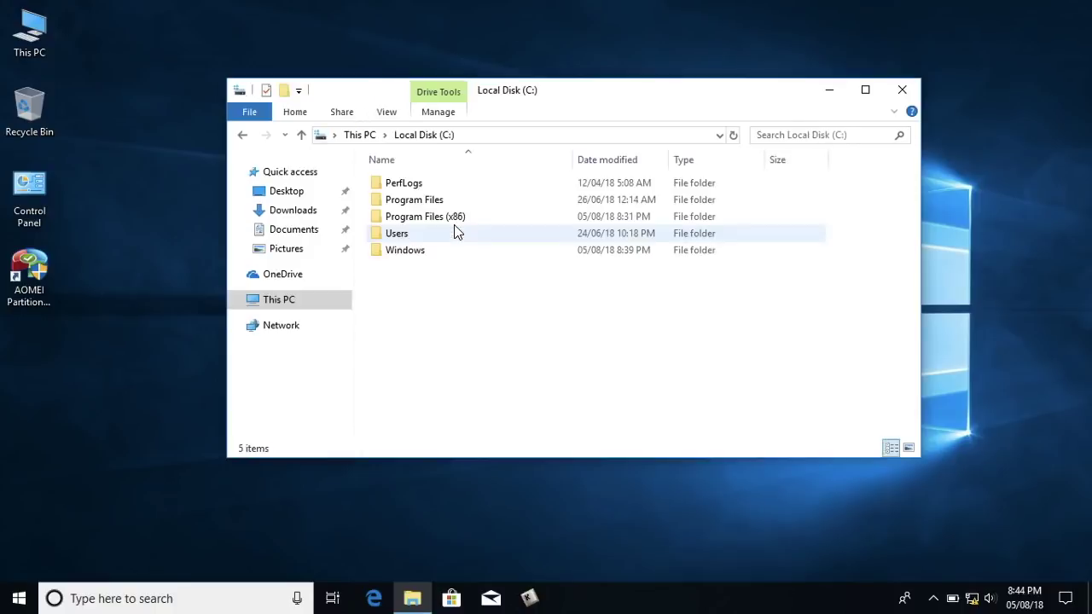